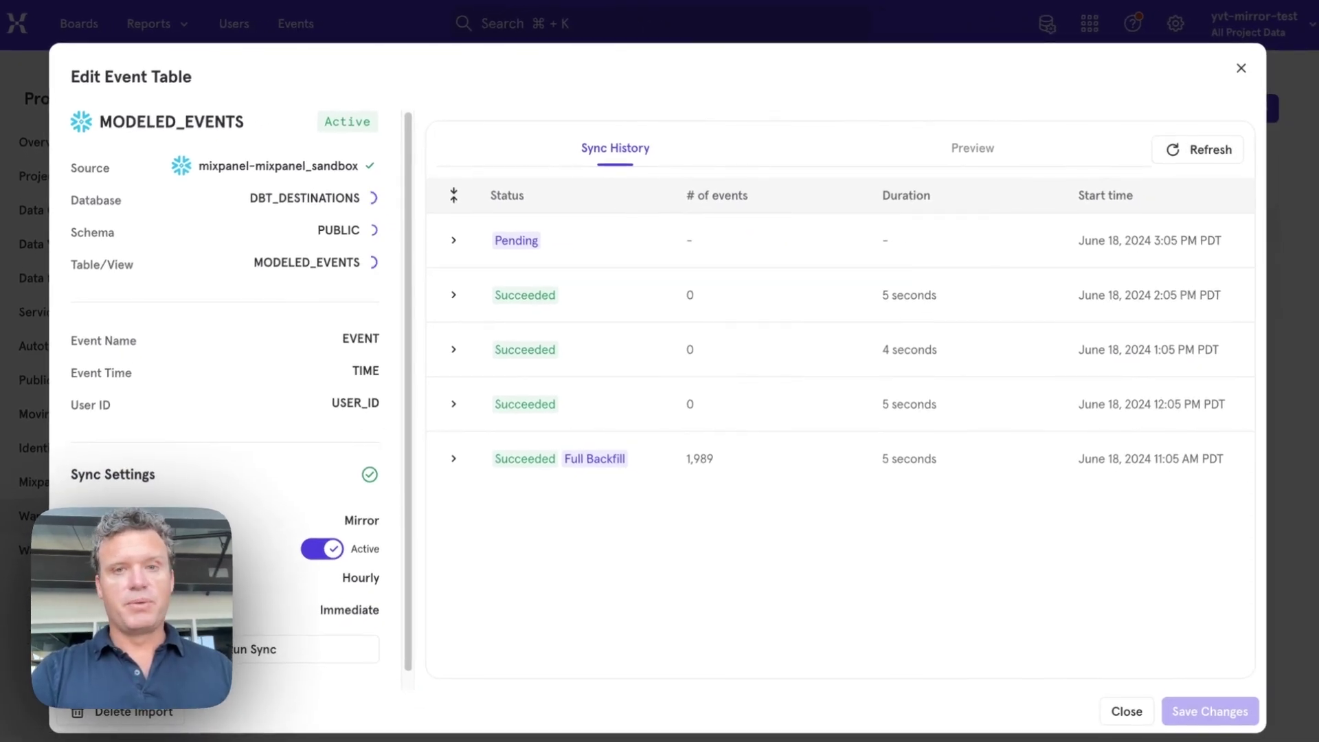
# Preview the events synced from the warehouse table.
pyautogui.click(962, 148)
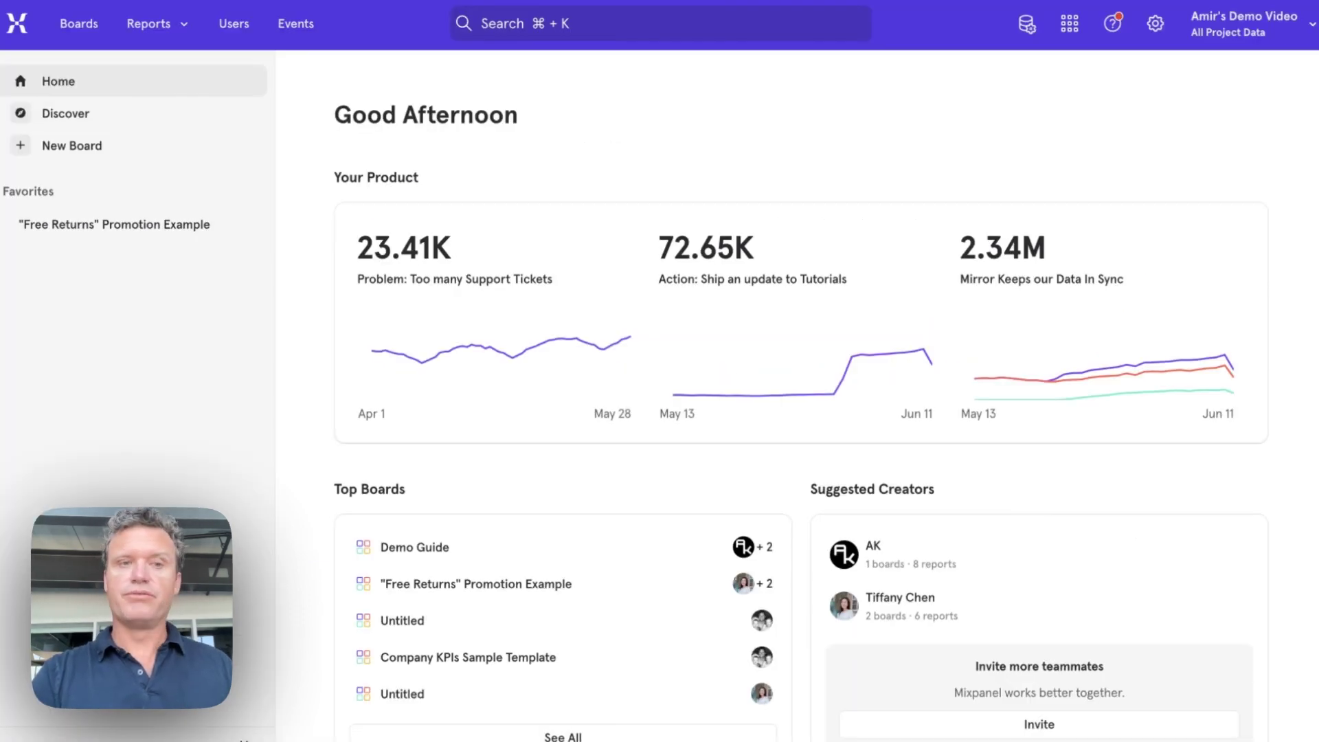
# Create a new board from the Company KPIs template.
pyautogui.click(104, 158)
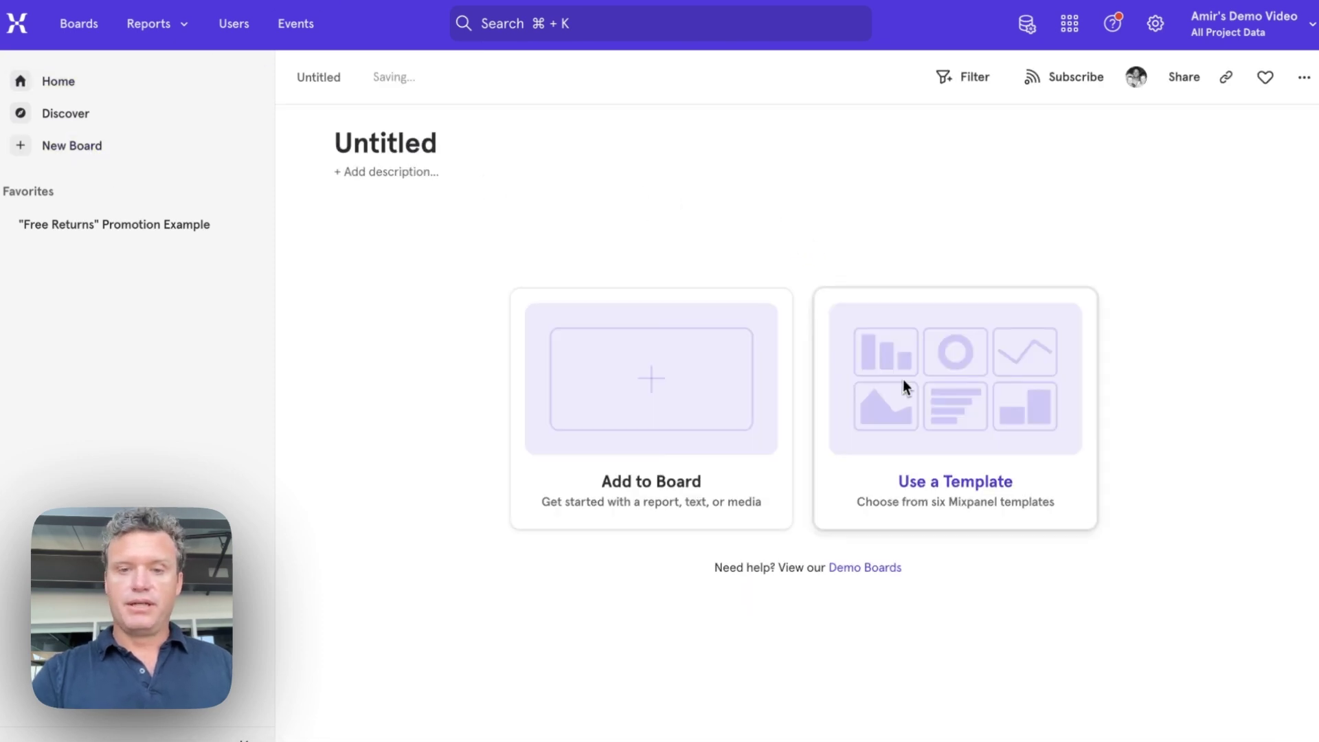
pyautogui.click(903, 379)
pyautogui.click(406, 397)
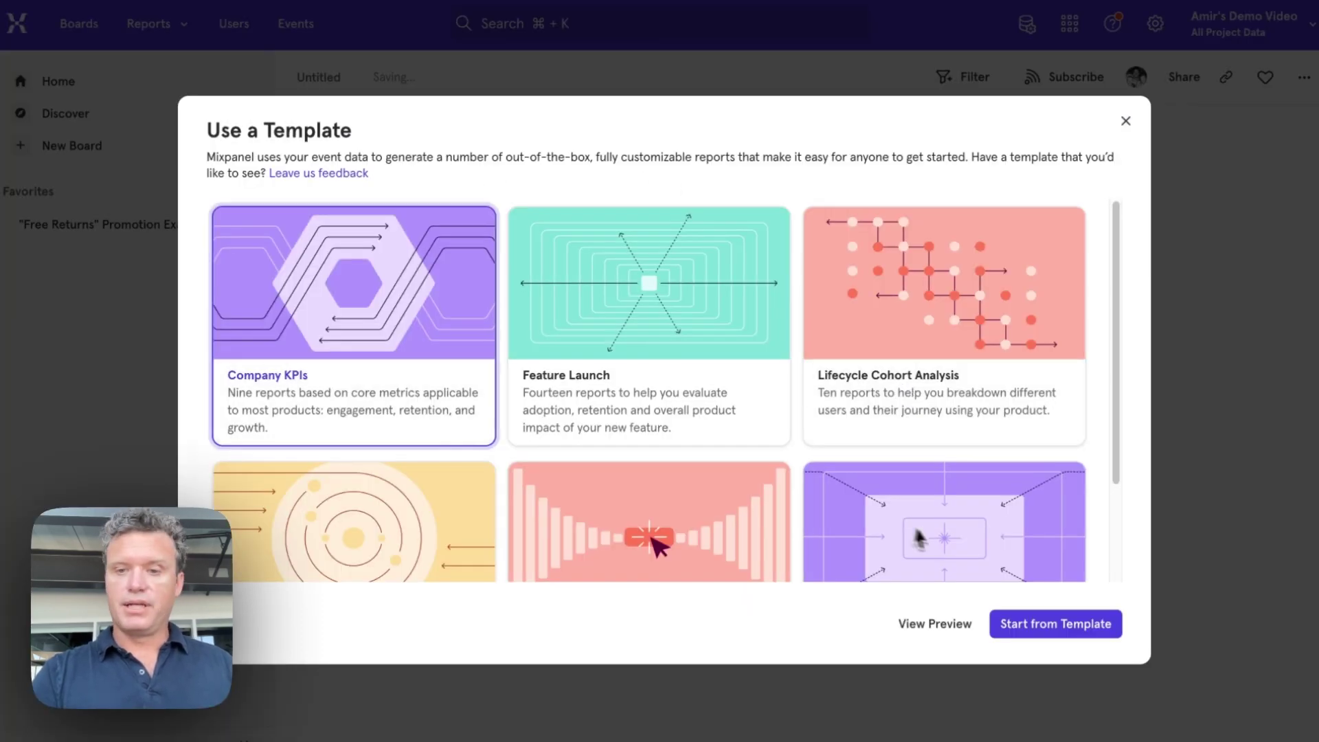
pyautogui.click(1054, 622)
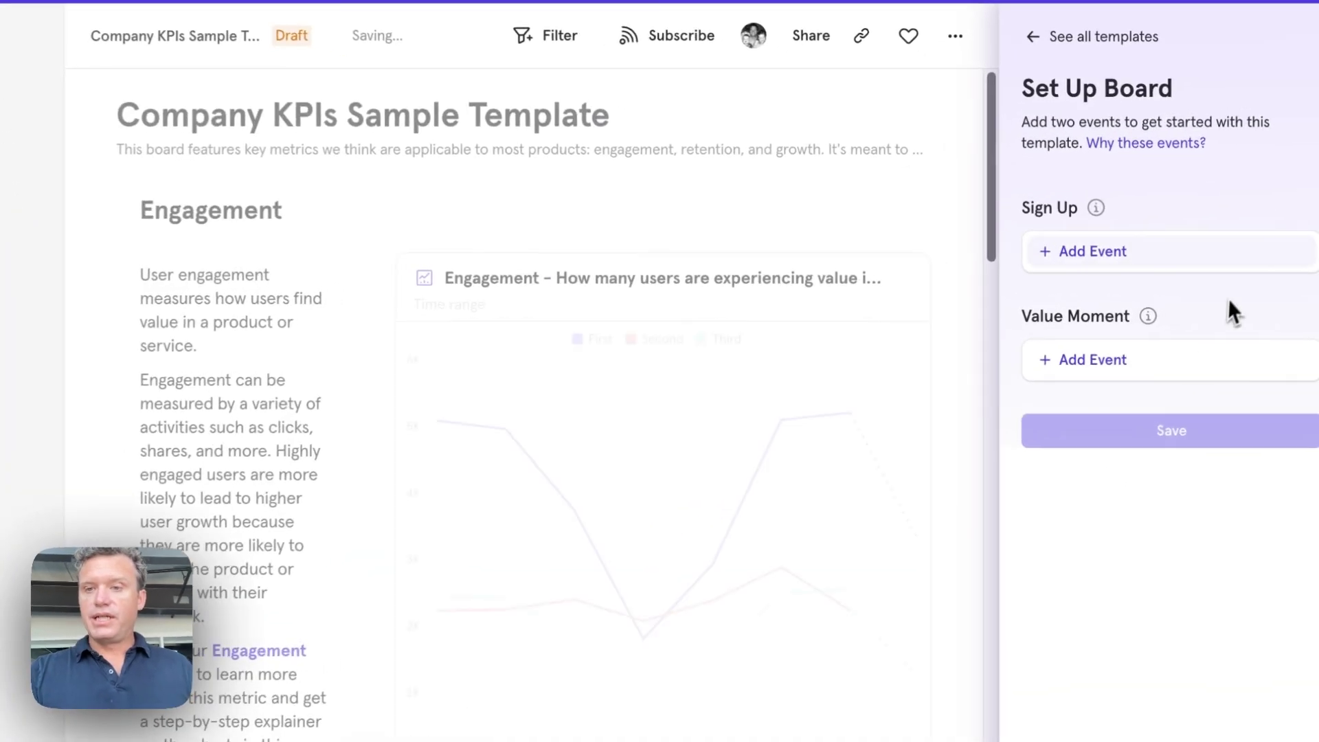
# Set sign up as the Sign Up event and completed purchase as the Value Moment, then save.
pyautogui.click(1179, 252)
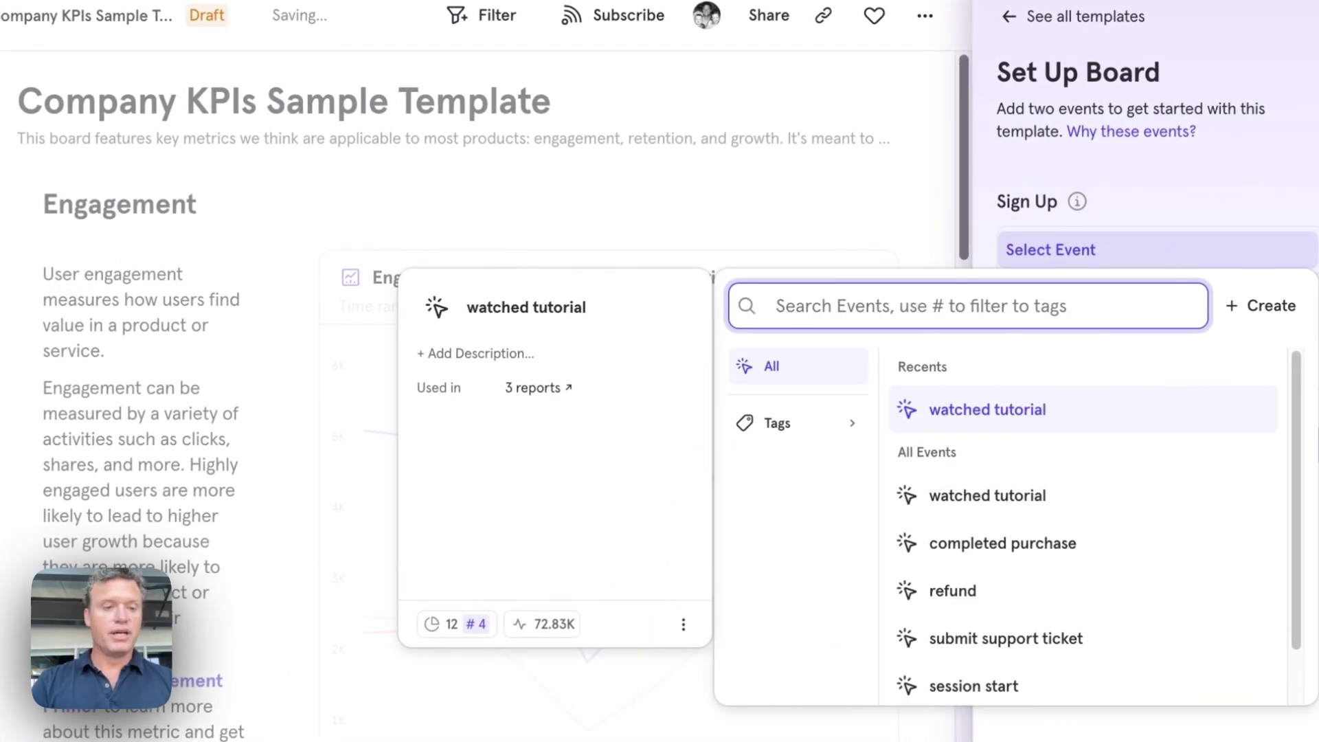
pyautogui.write('sign up')
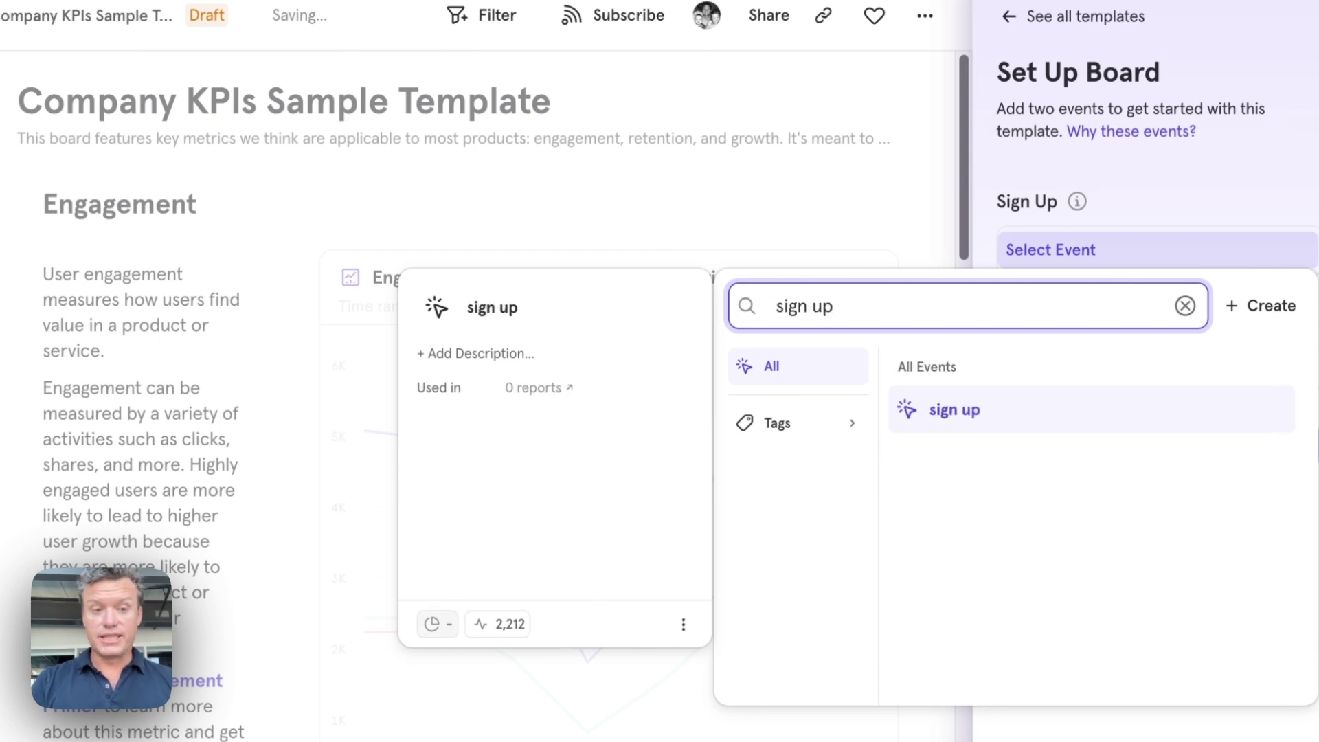
pyautogui.press('Return')
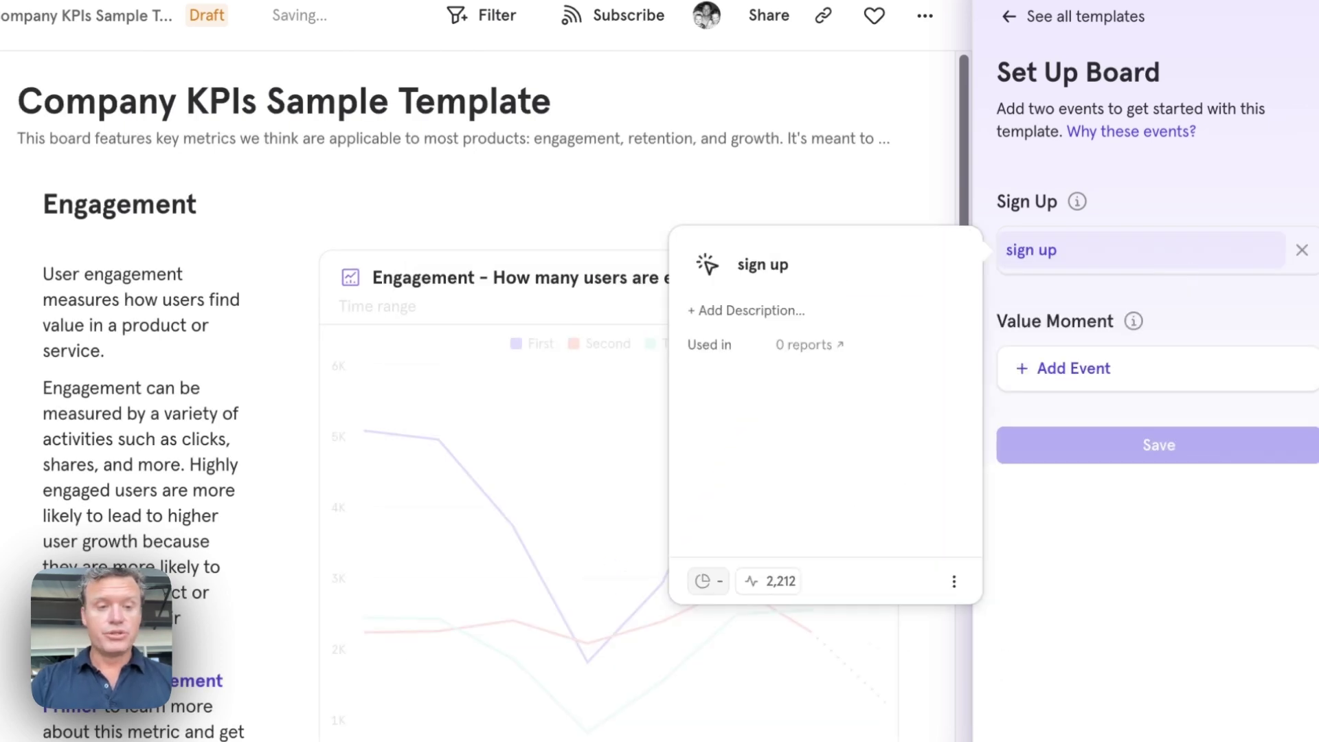
pyautogui.click(1074, 378)
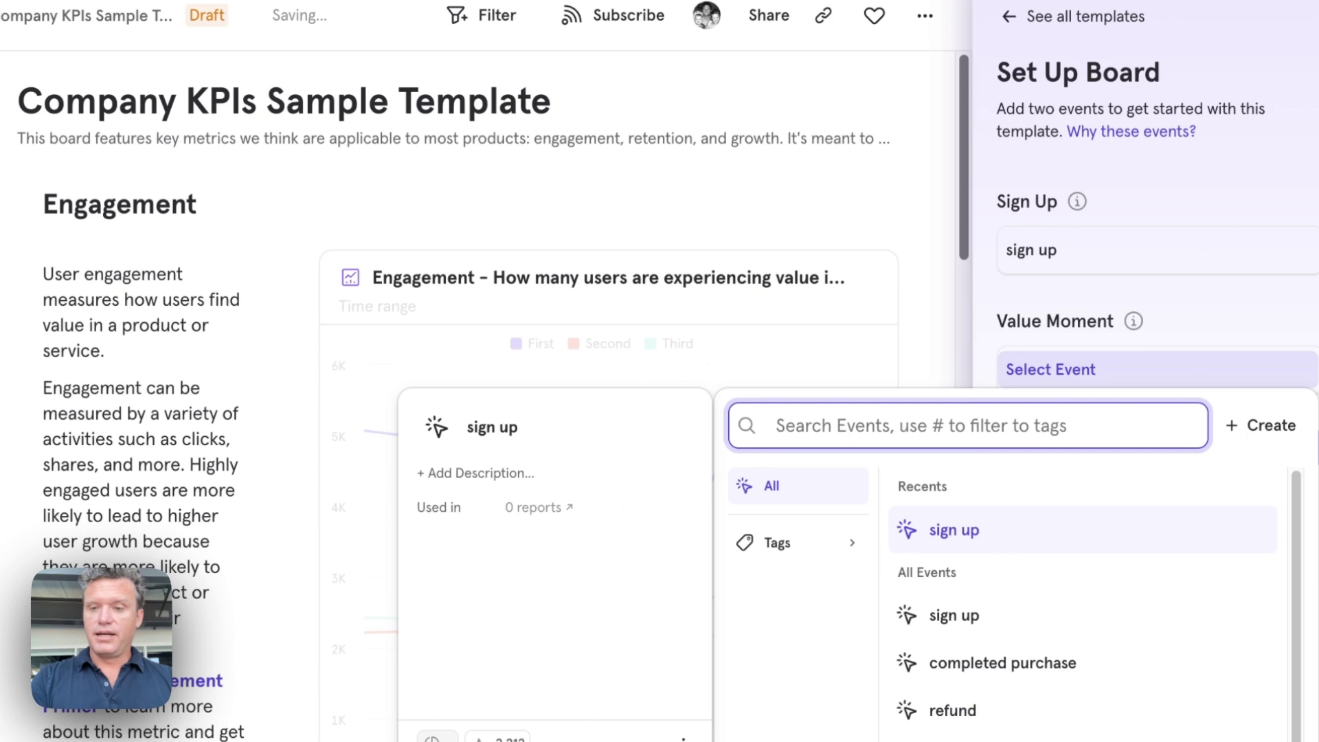
pyautogui.write('complet')
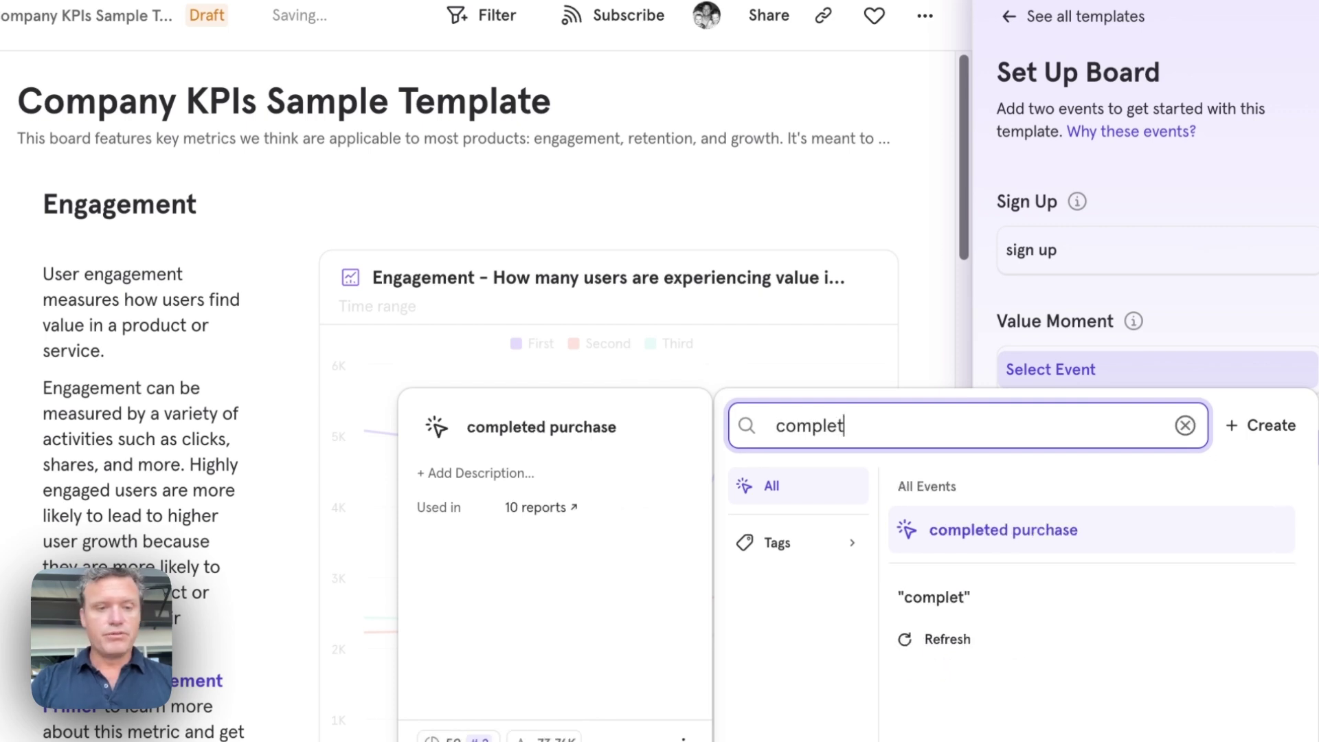
pyautogui.press('Return')
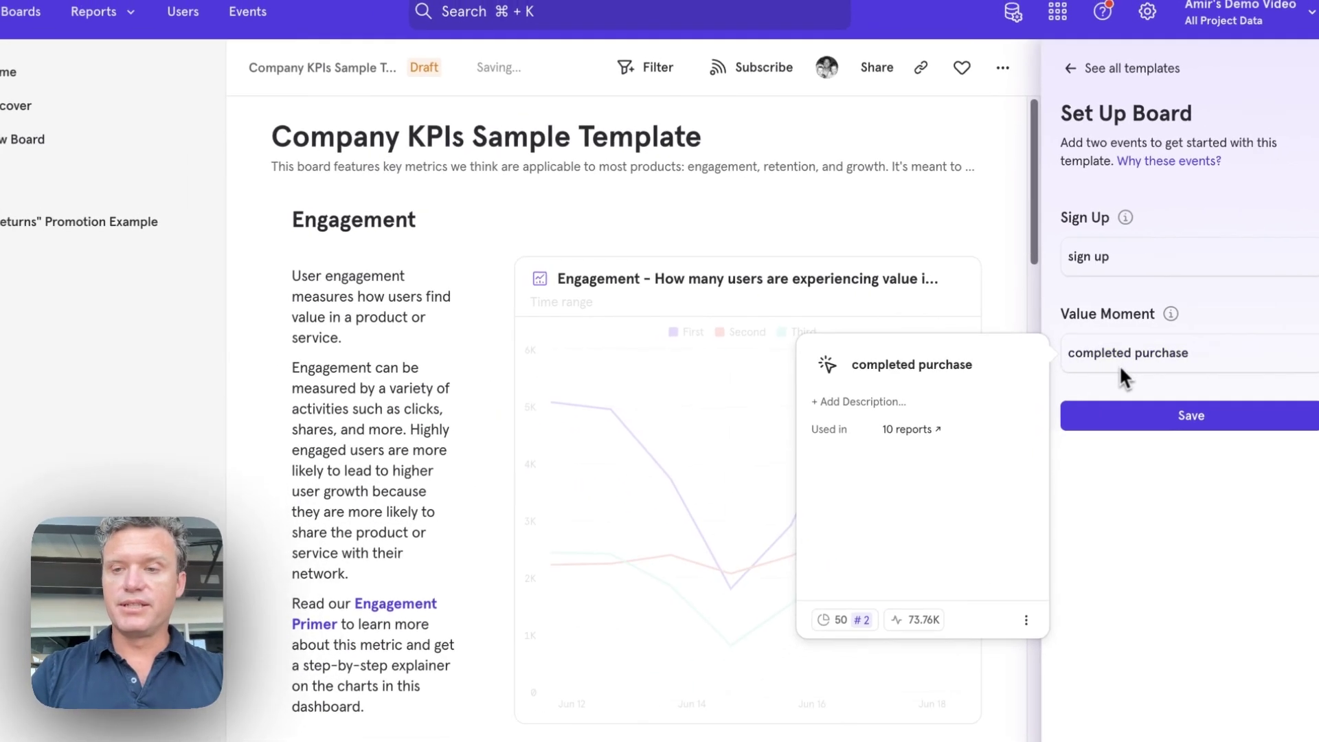
pyautogui.click(1149, 417)
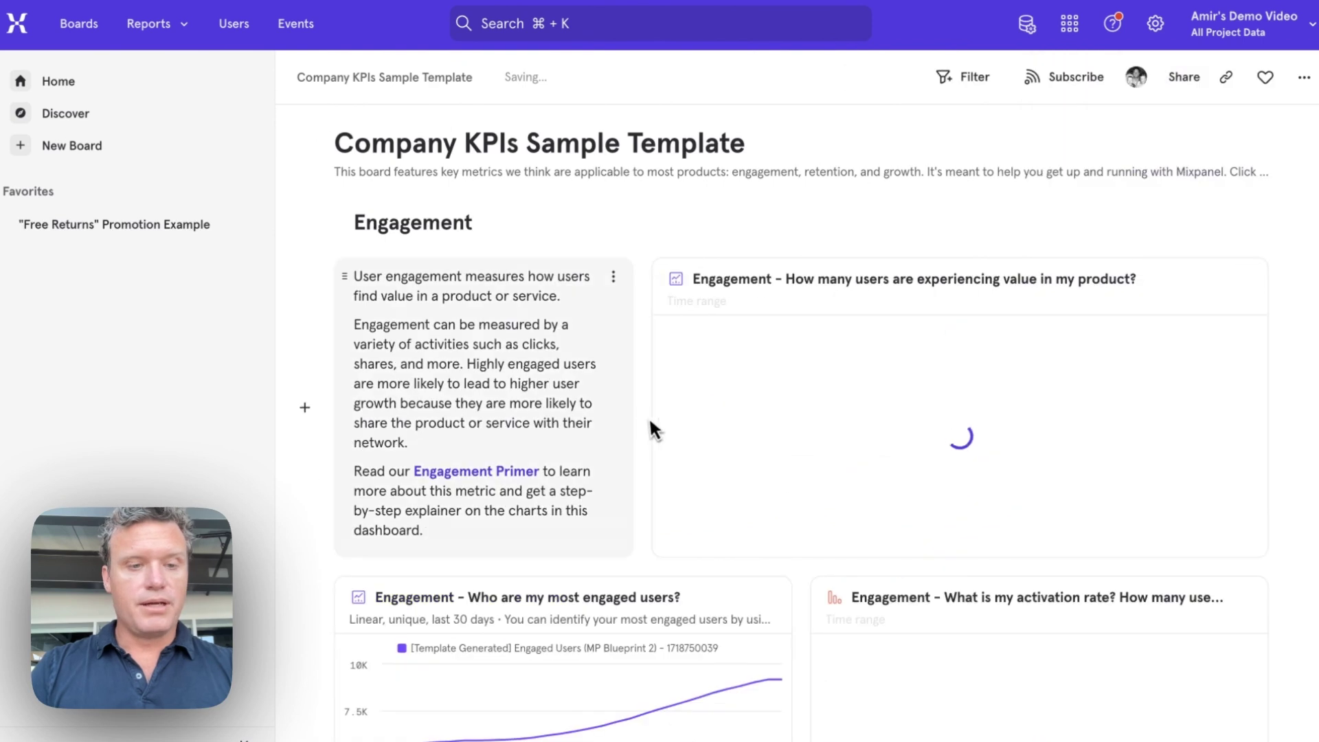
pyautogui.scroll(-1, 632, 408)
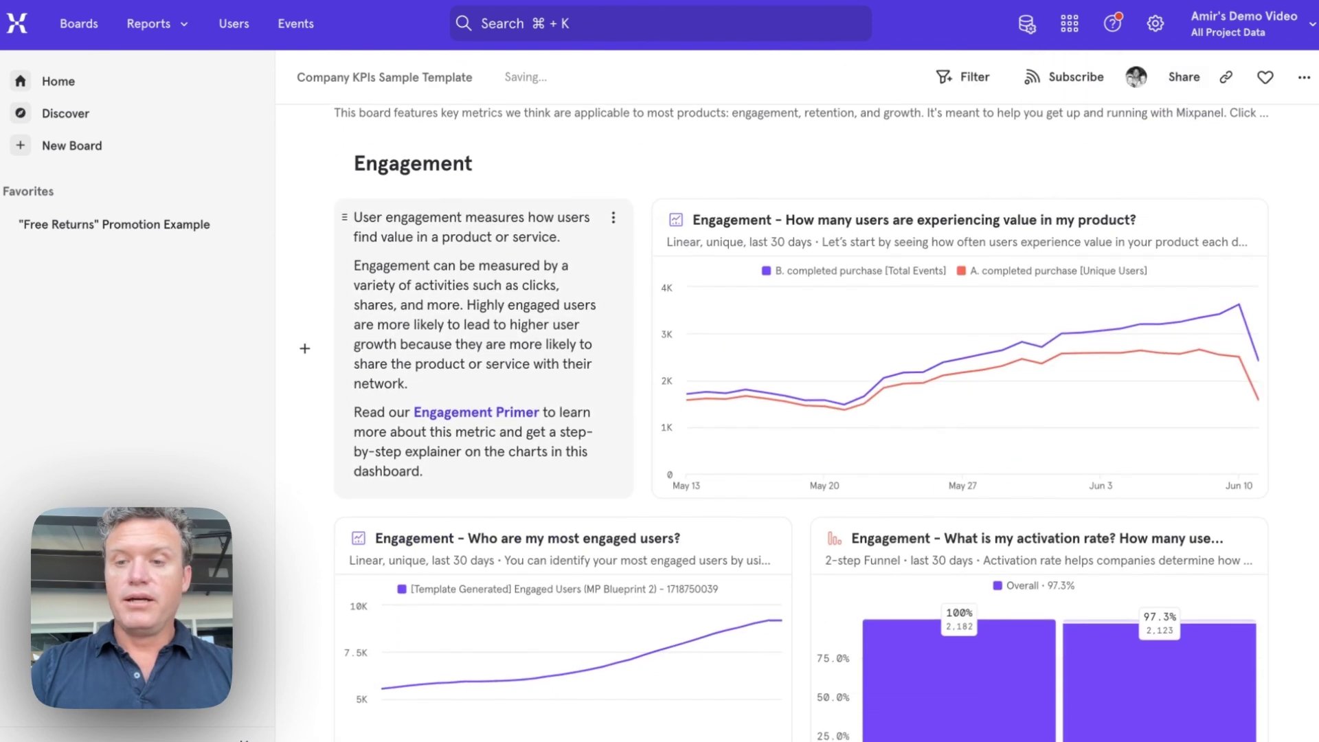
pyautogui.scroll(-1, 632, 406)
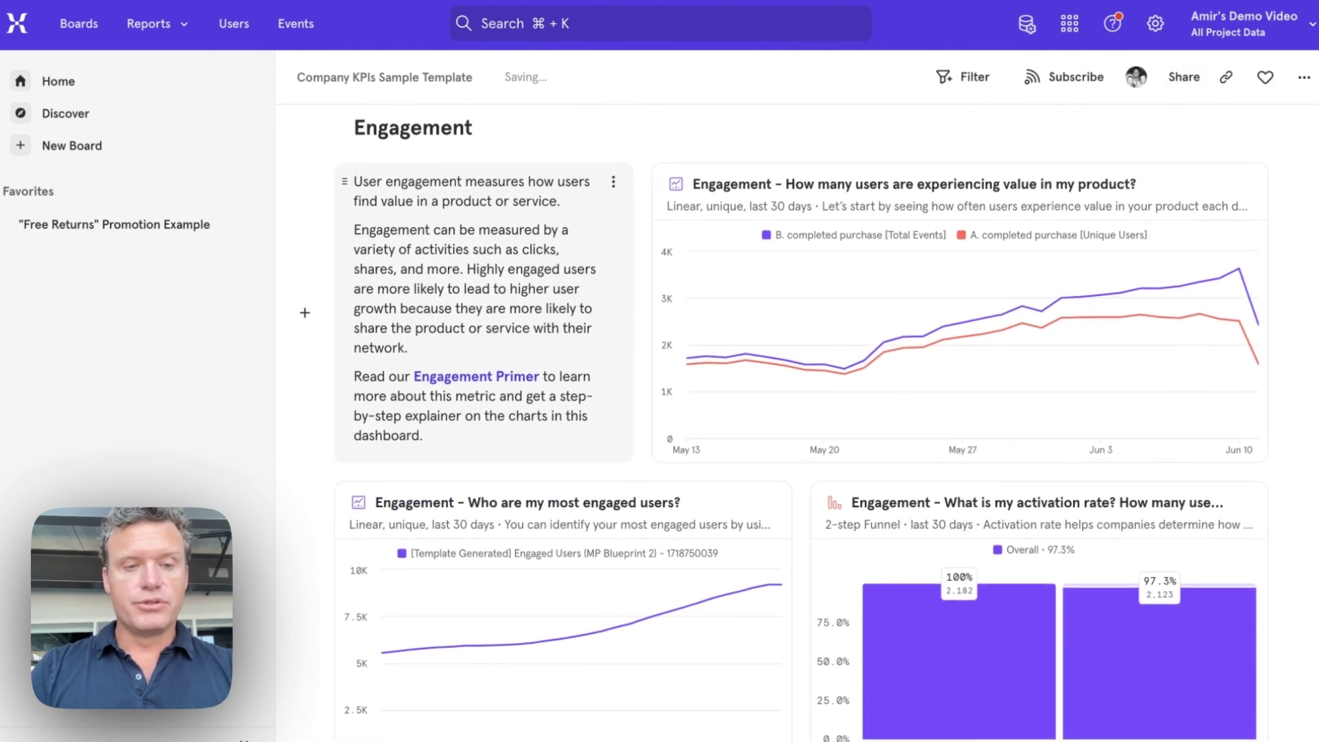
pyautogui.scroll(-5, 634, 413)
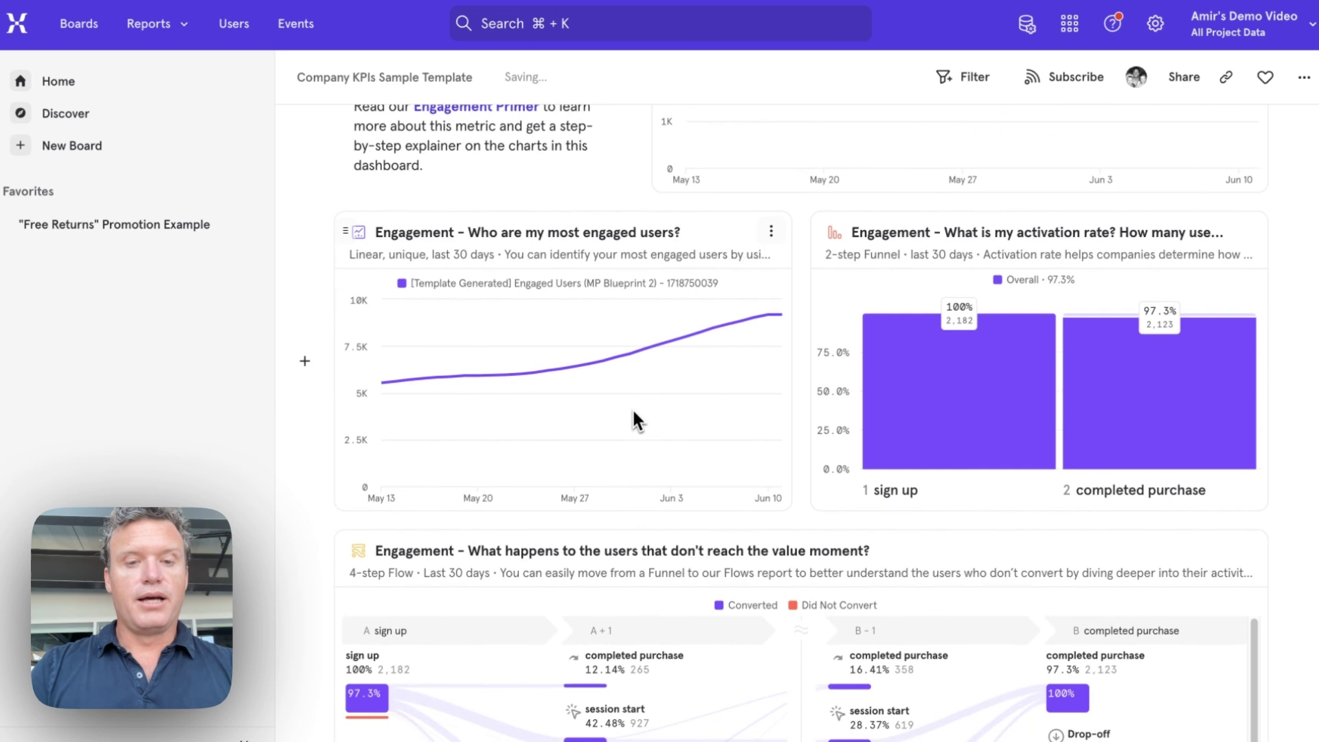
pyautogui.scroll(-2, 636, 419)
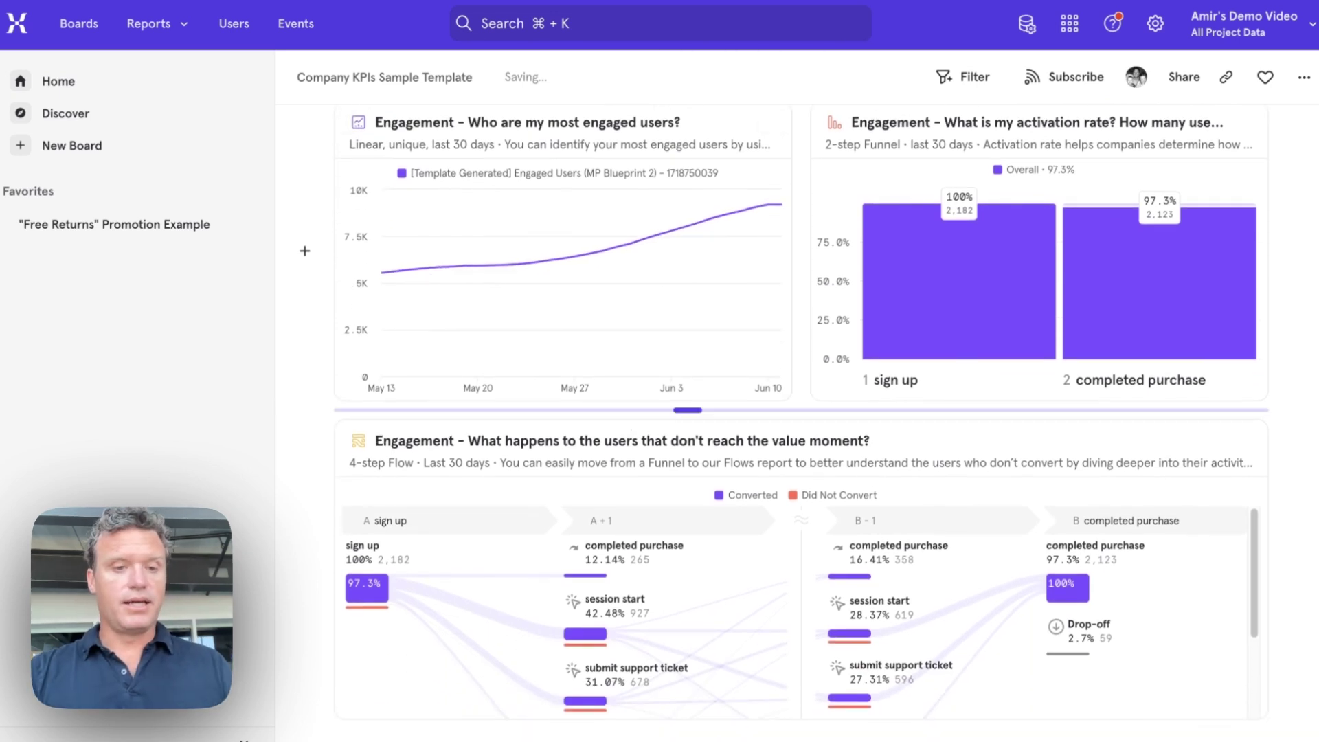
pyautogui.scroll(8, 687, 412)
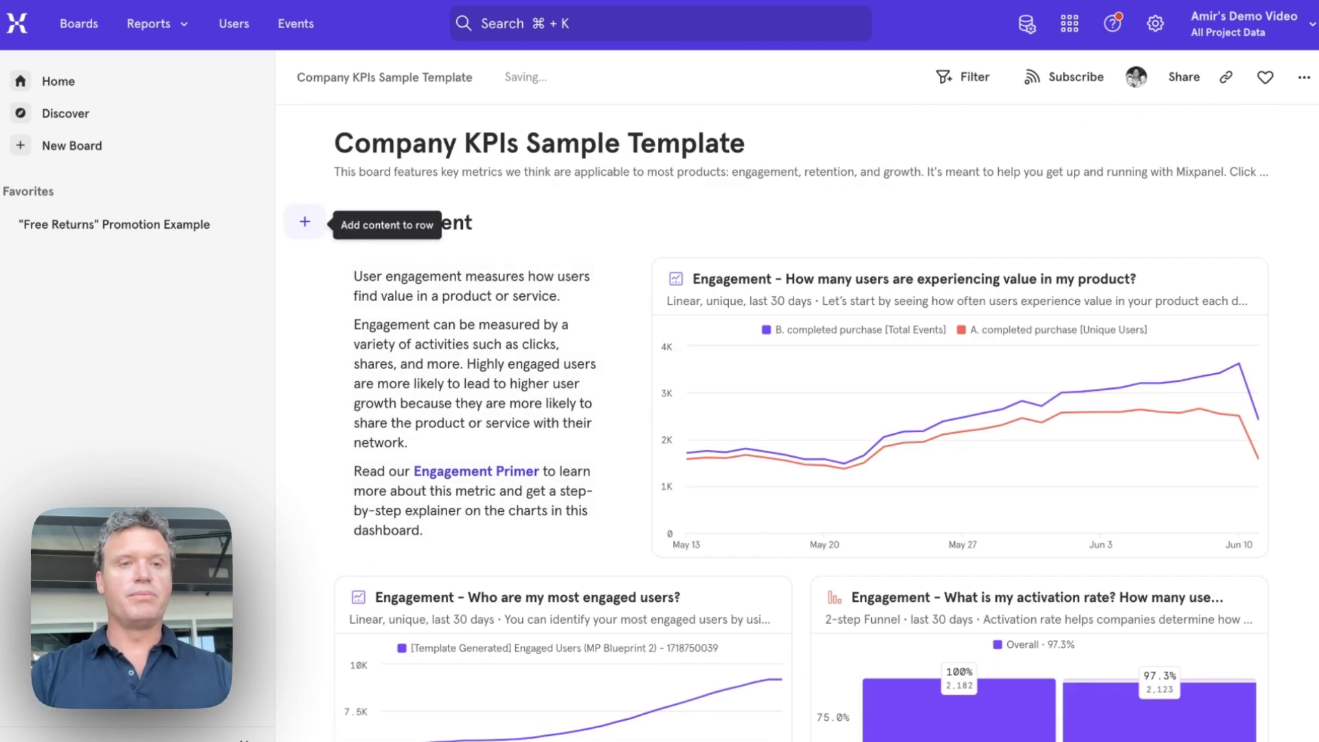
# Start a new Insights report with watched tutorial as the first metric.
pyautogui.click(156, 28)
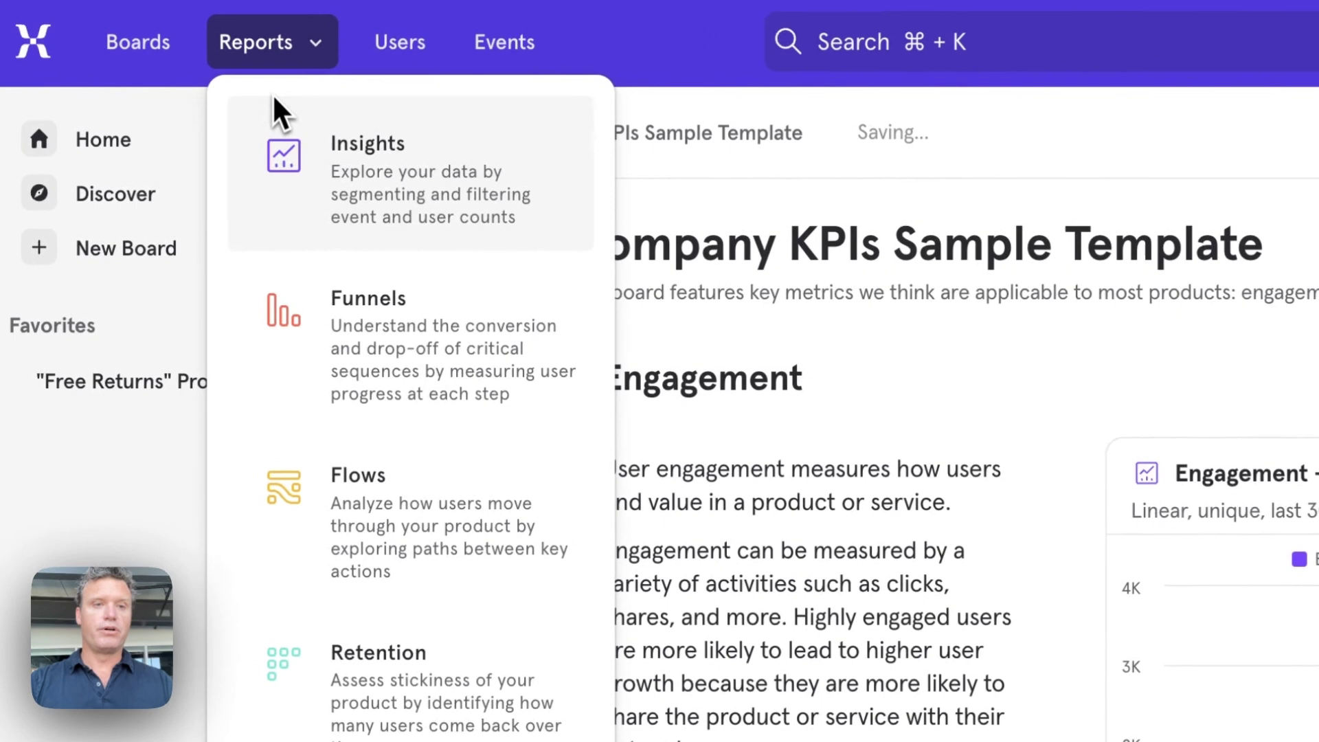
pyautogui.click(283, 159)
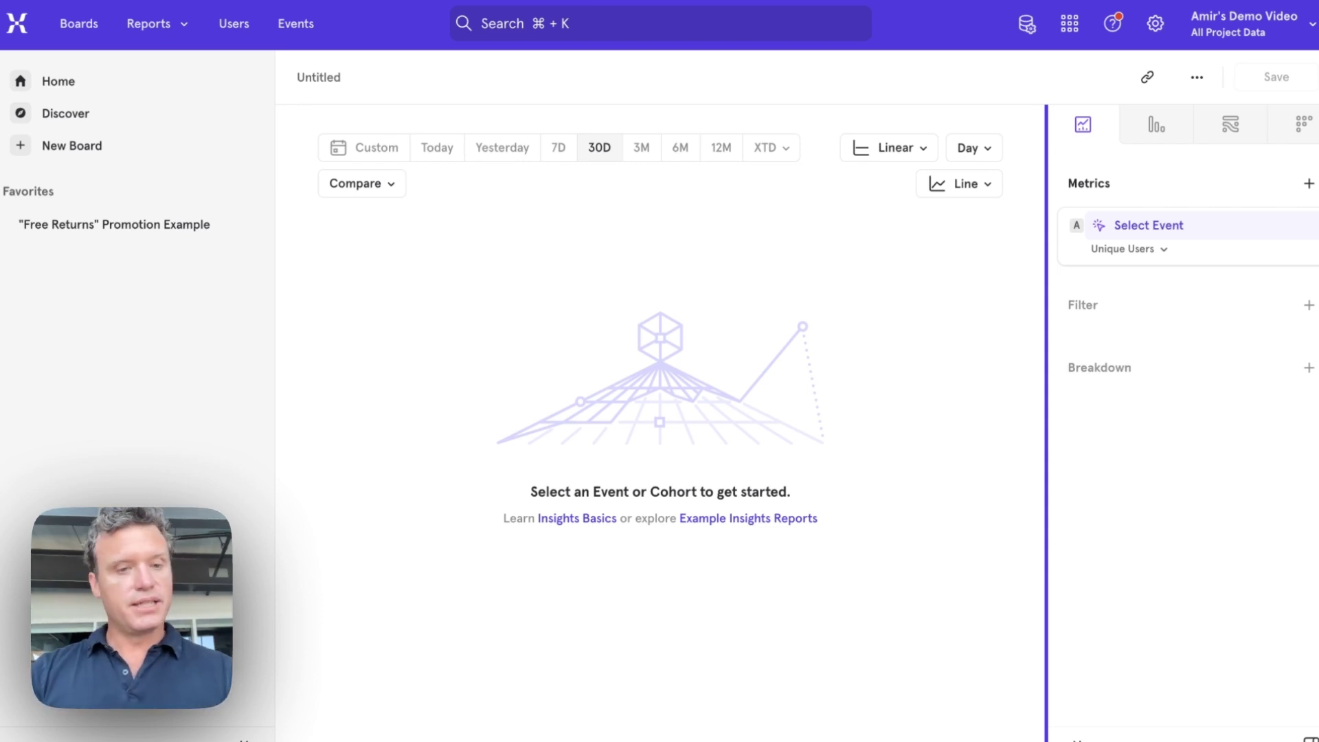
pyautogui.click(1142, 227)
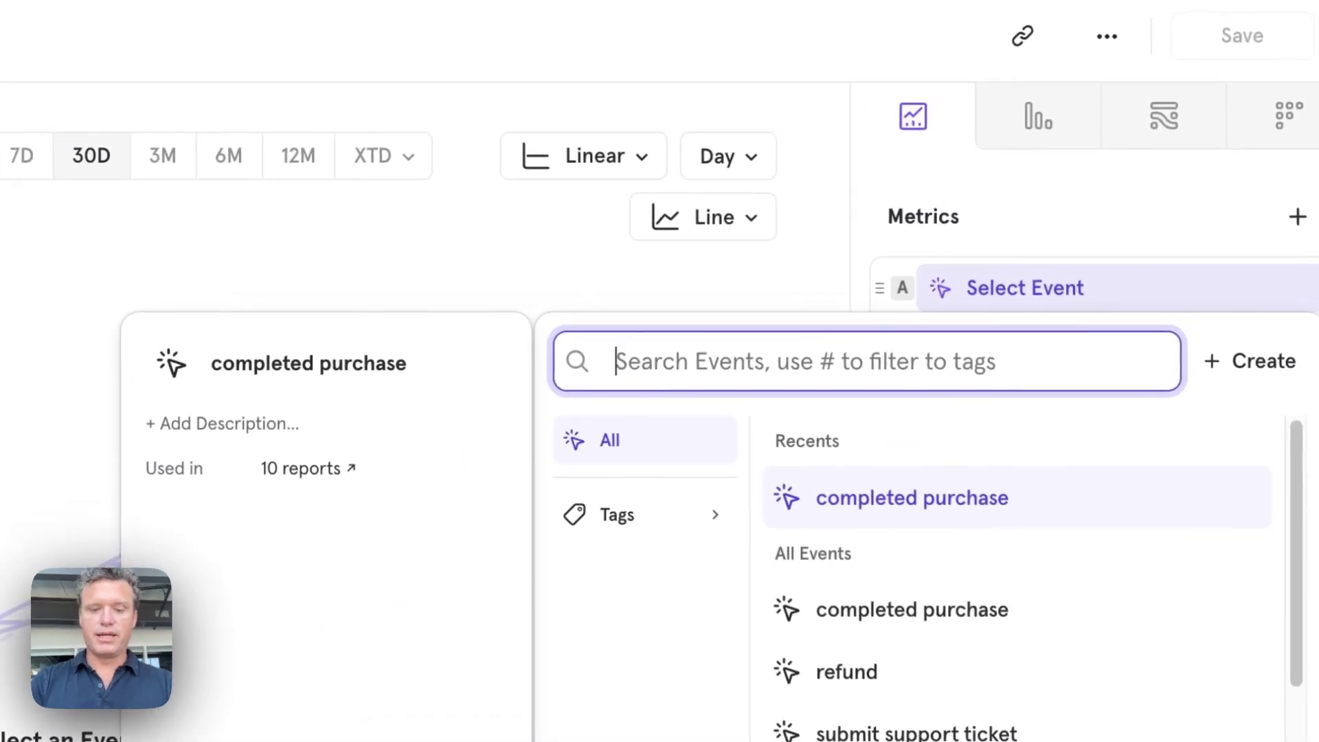
pyautogui.write('tuto')
pyautogui.press('Return')
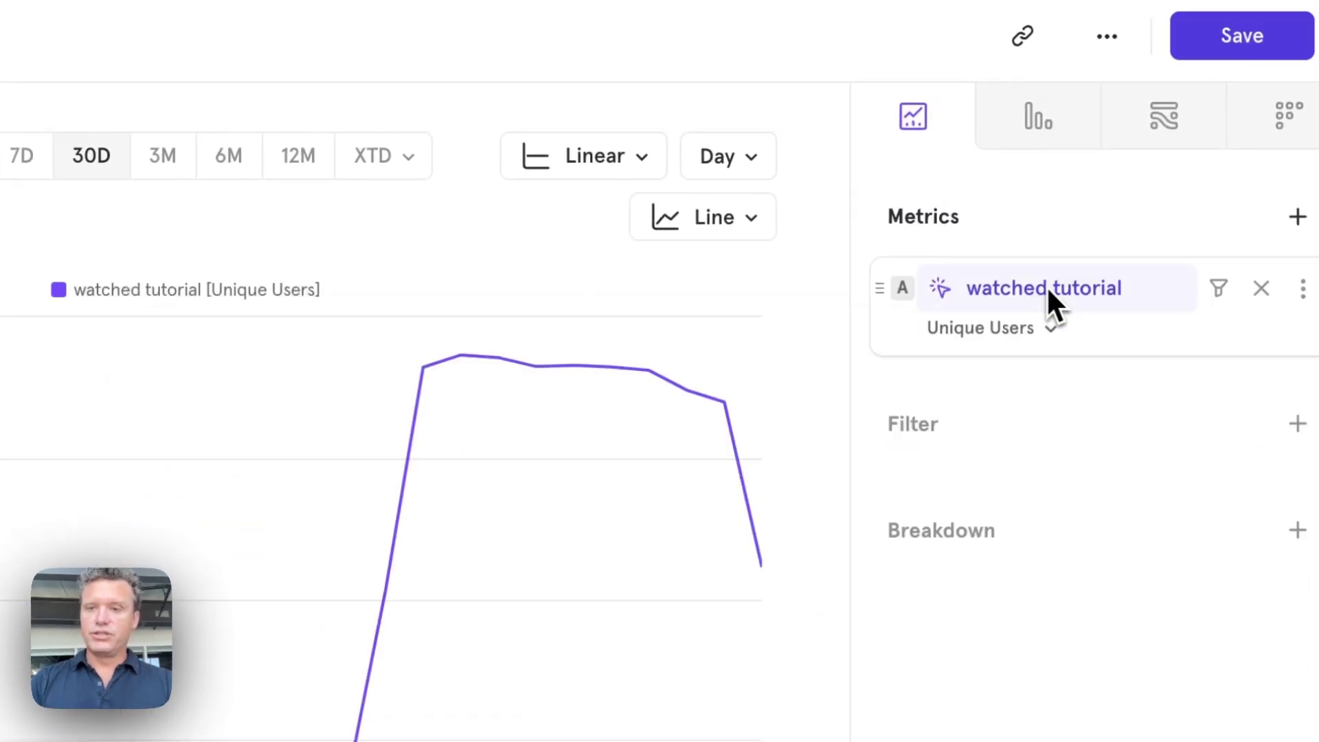
# Add submit support ticket as a second event metric.
pyautogui.click(1297, 213)
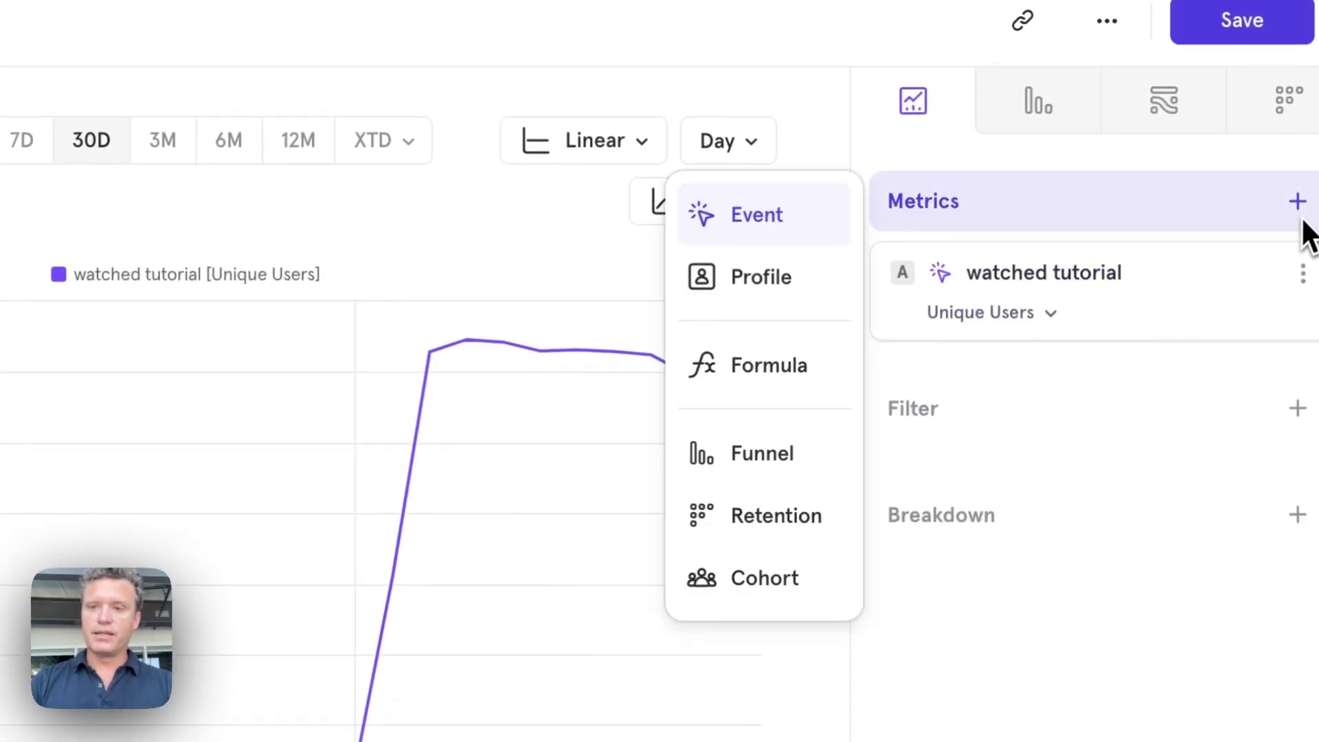
pyautogui.click(796, 228)
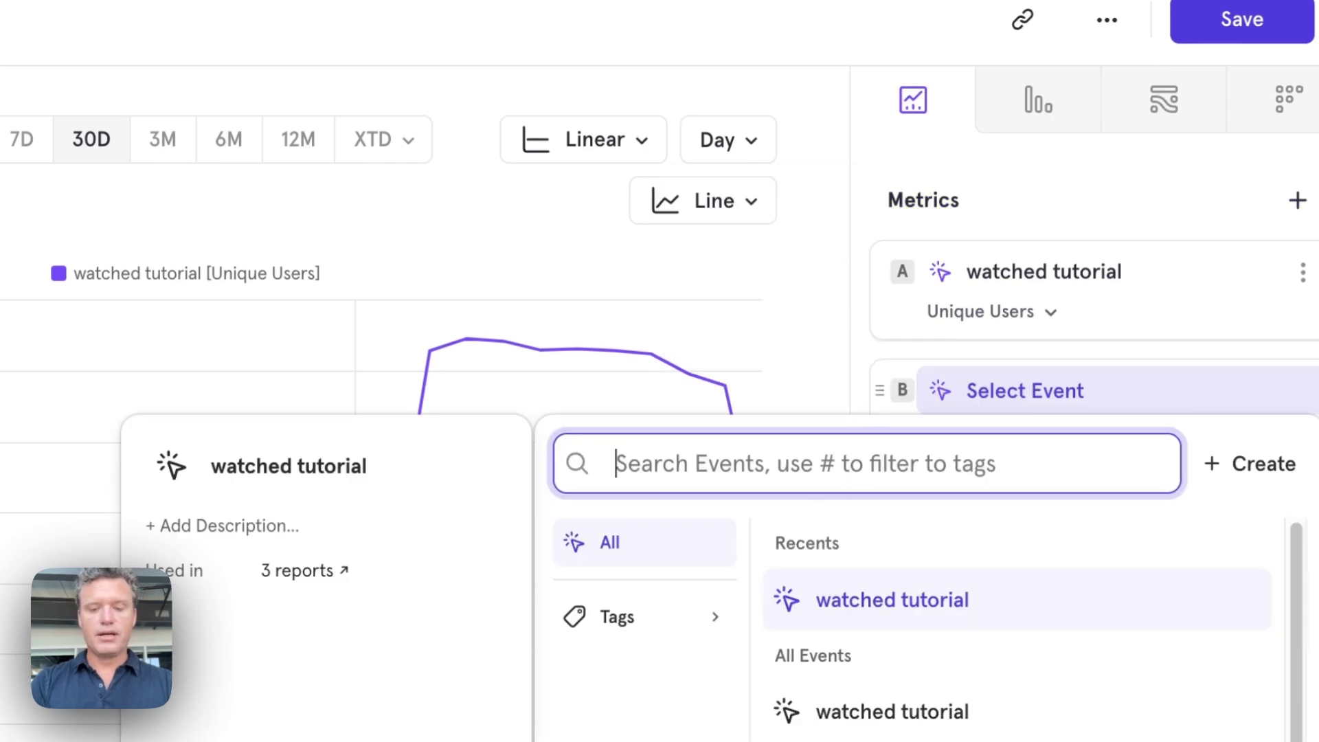
pyautogui.write('suppo')
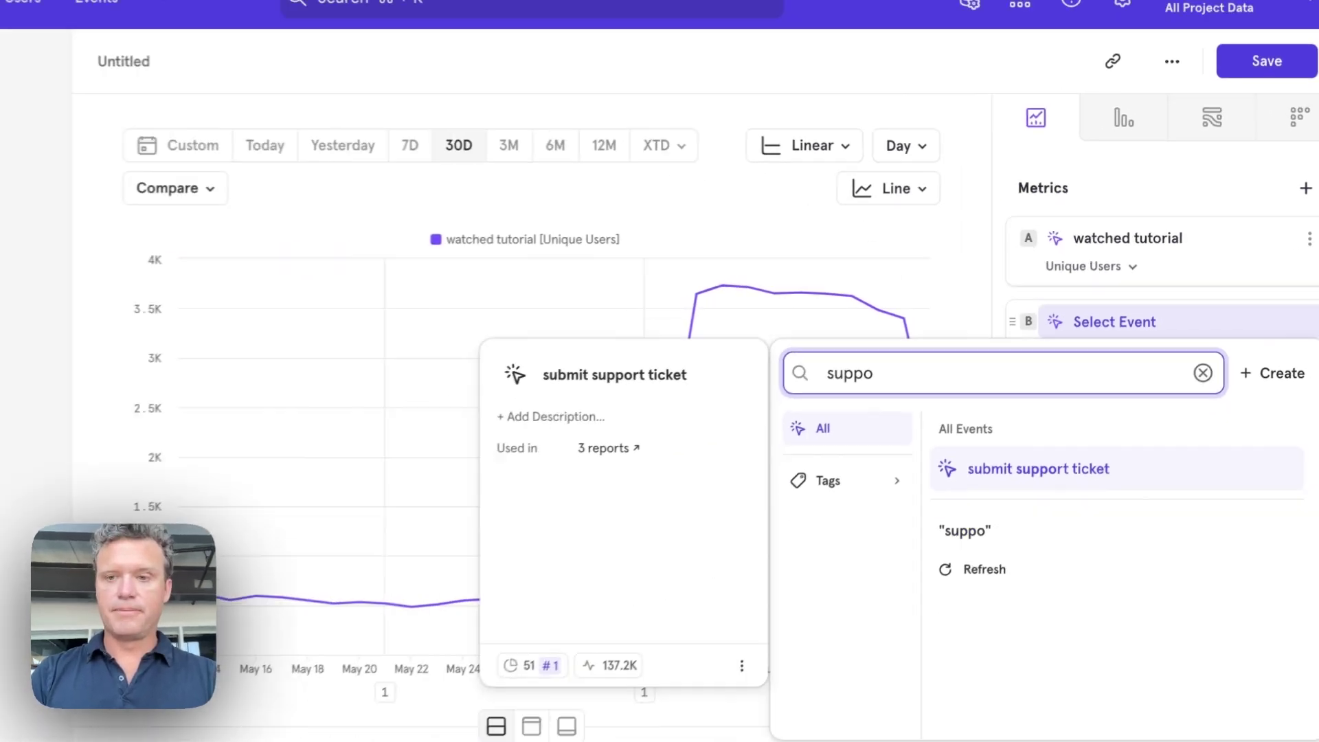
pyautogui.press('Return')
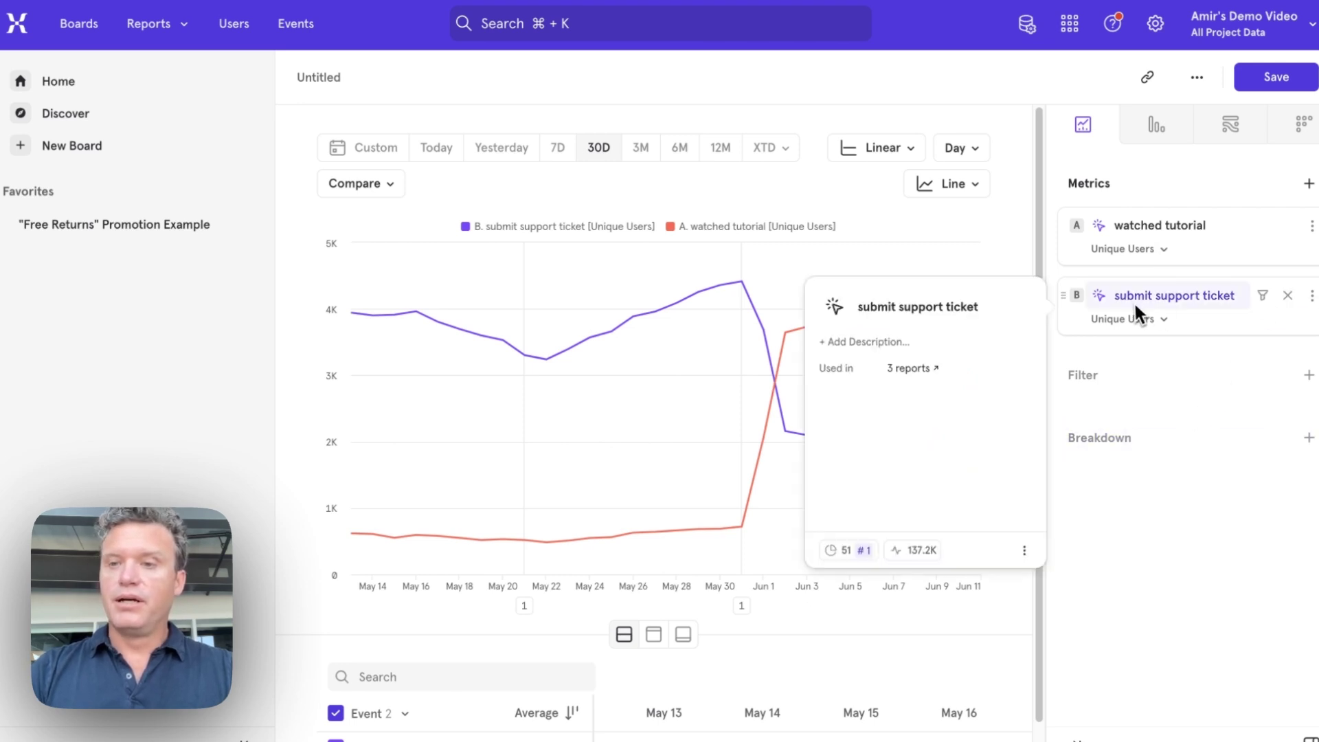
# Keep only submit support ticket, broken down by watched tutorial frequency per user, zoomed to Jun 3–11.
pyautogui.click(1288, 227)
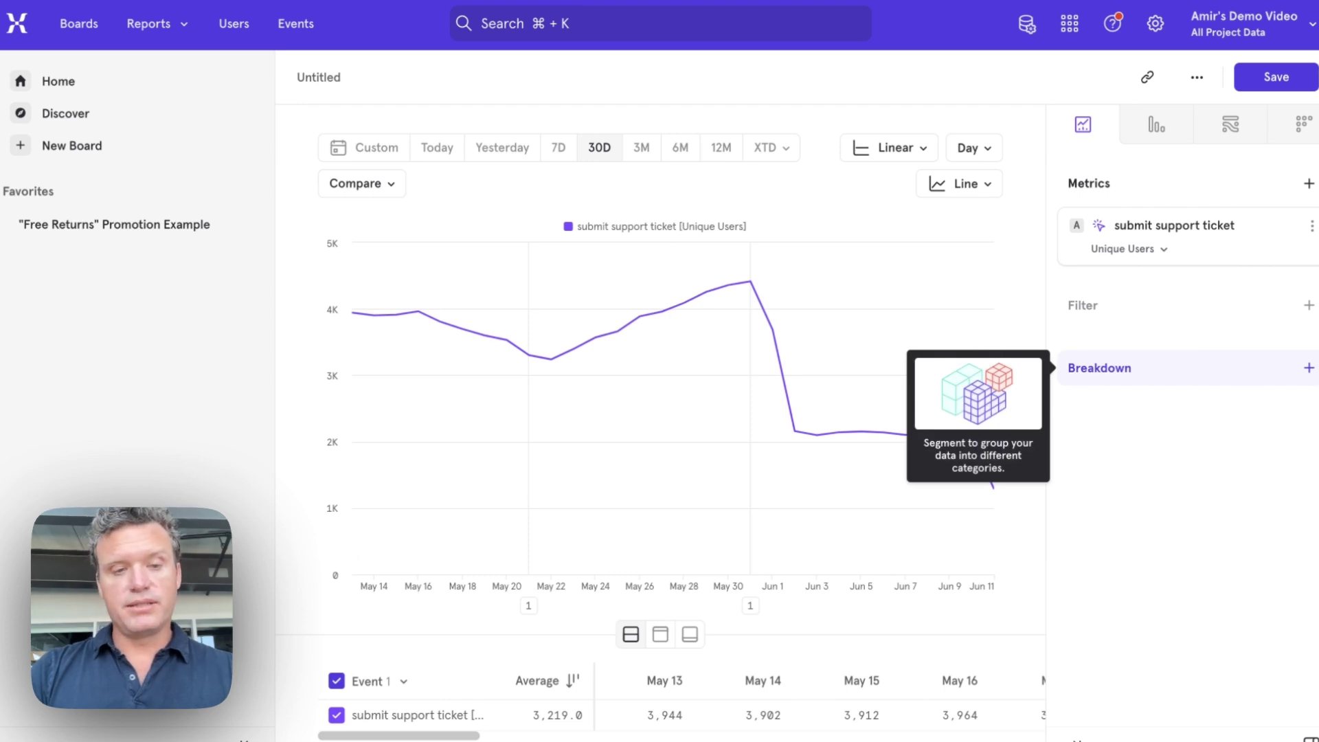
pyautogui.click(1245, 371)
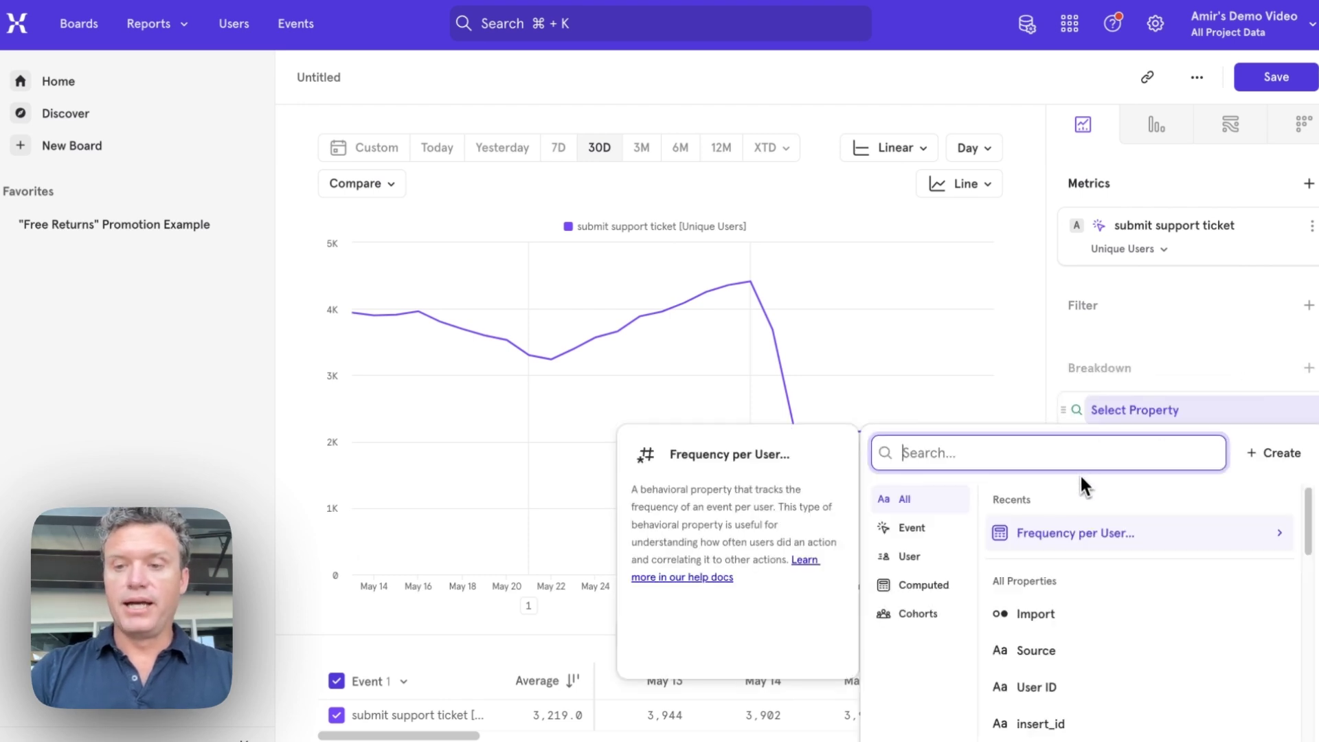
pyautogui.click(1079, 530)
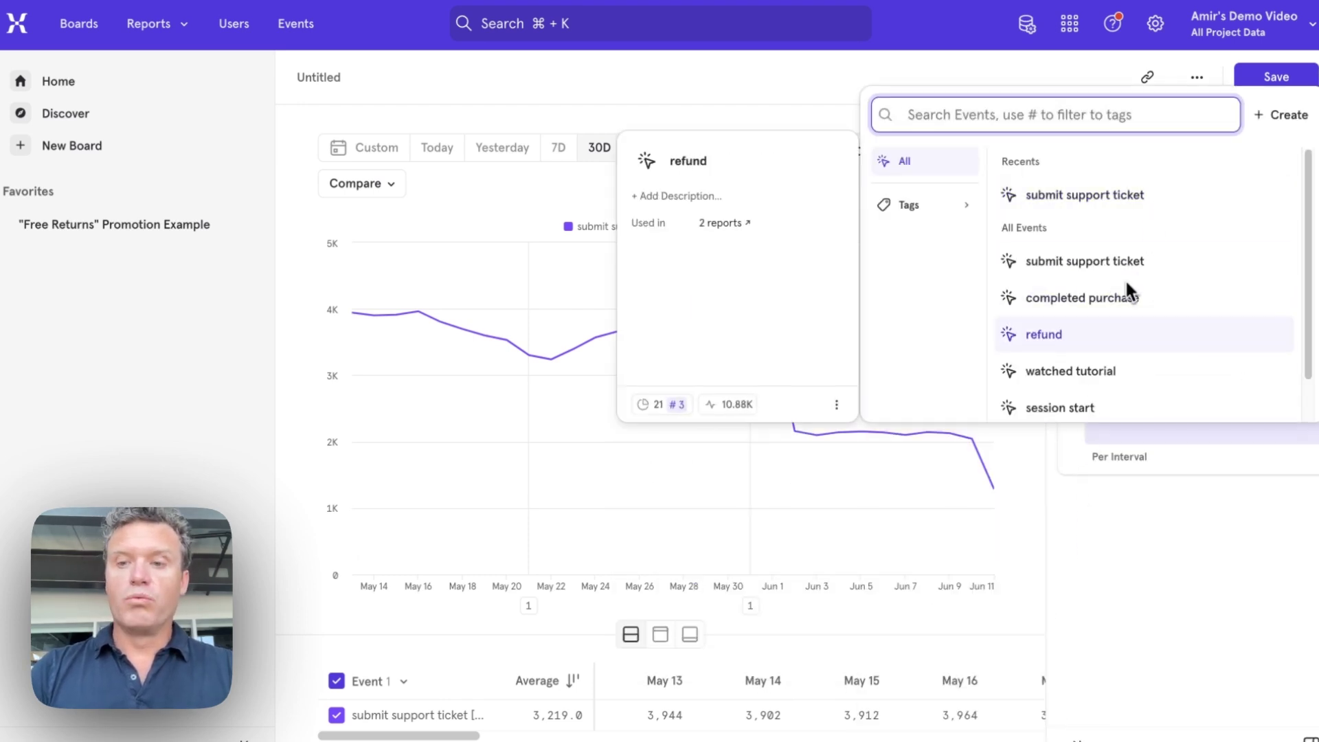
pyautogui.click(1104, 374)
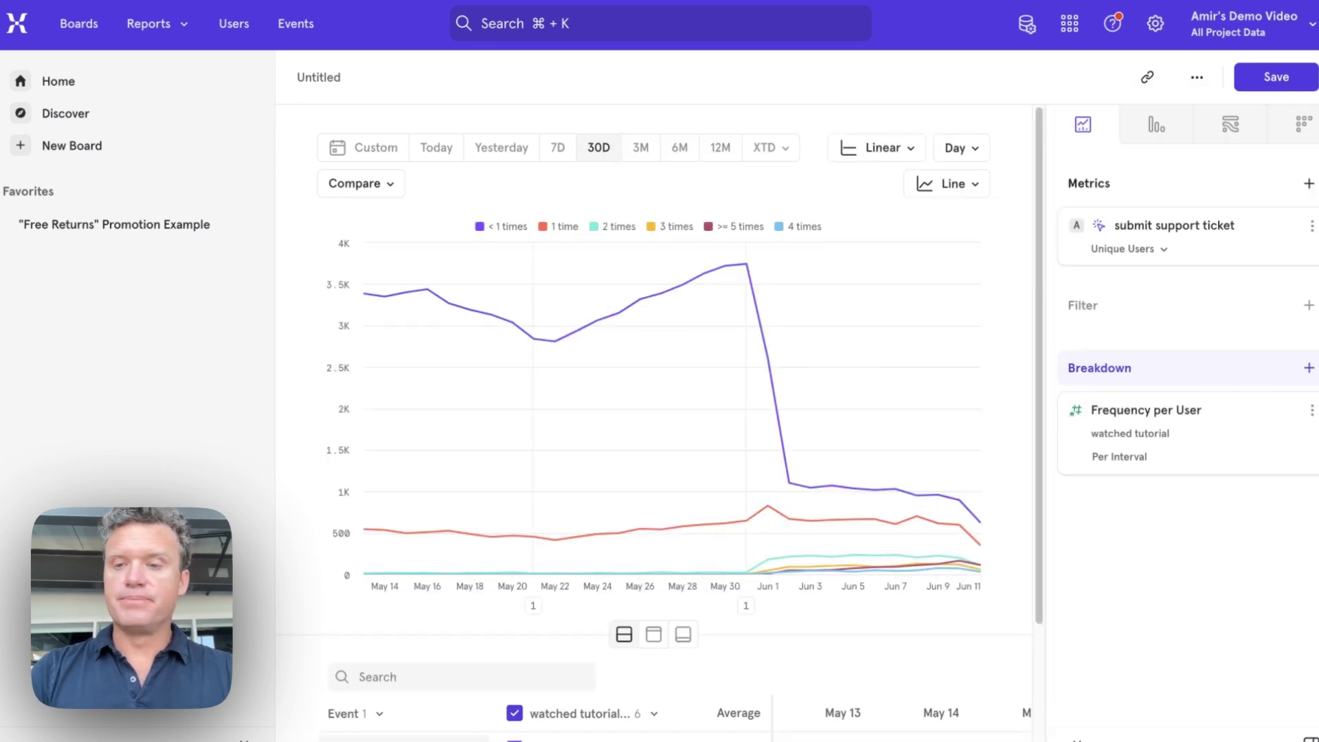
pyautogui.moveTo(806, 442); pyautogui.dragTo(984, 443)
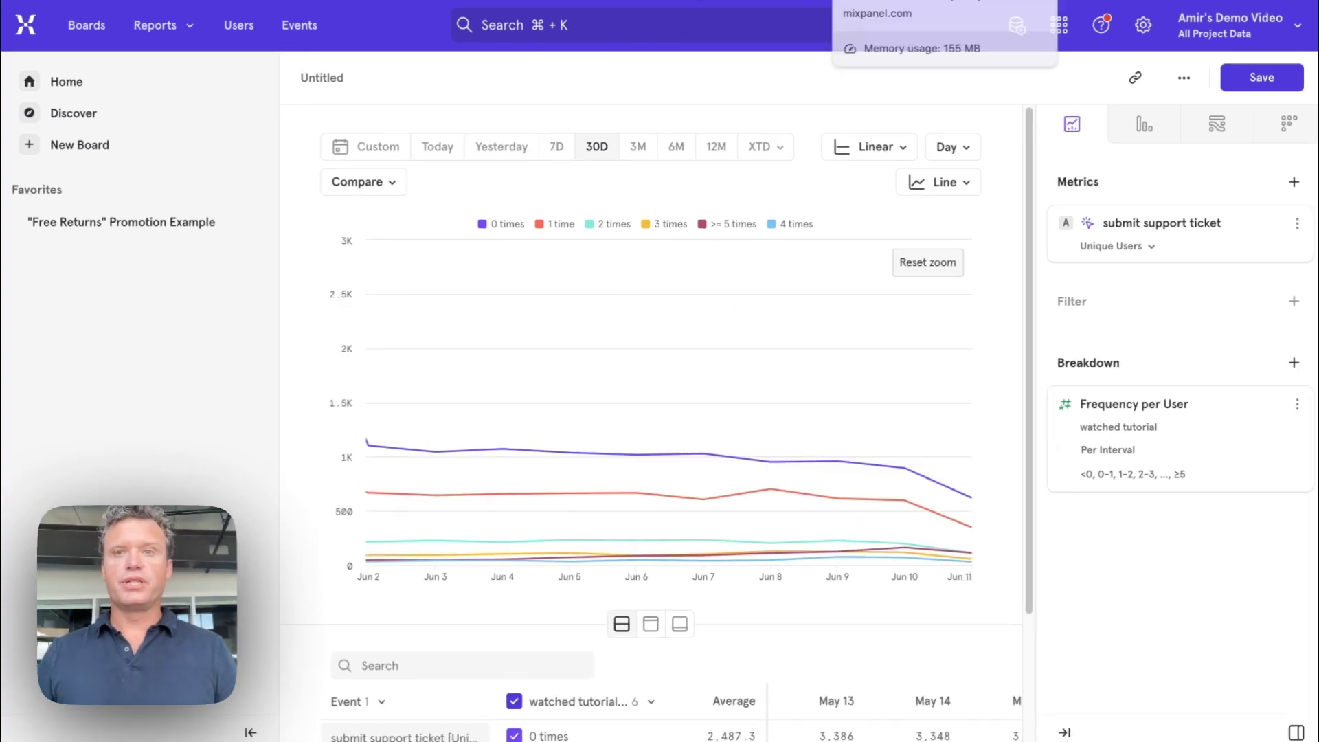
pyautogui.click(893, 2)
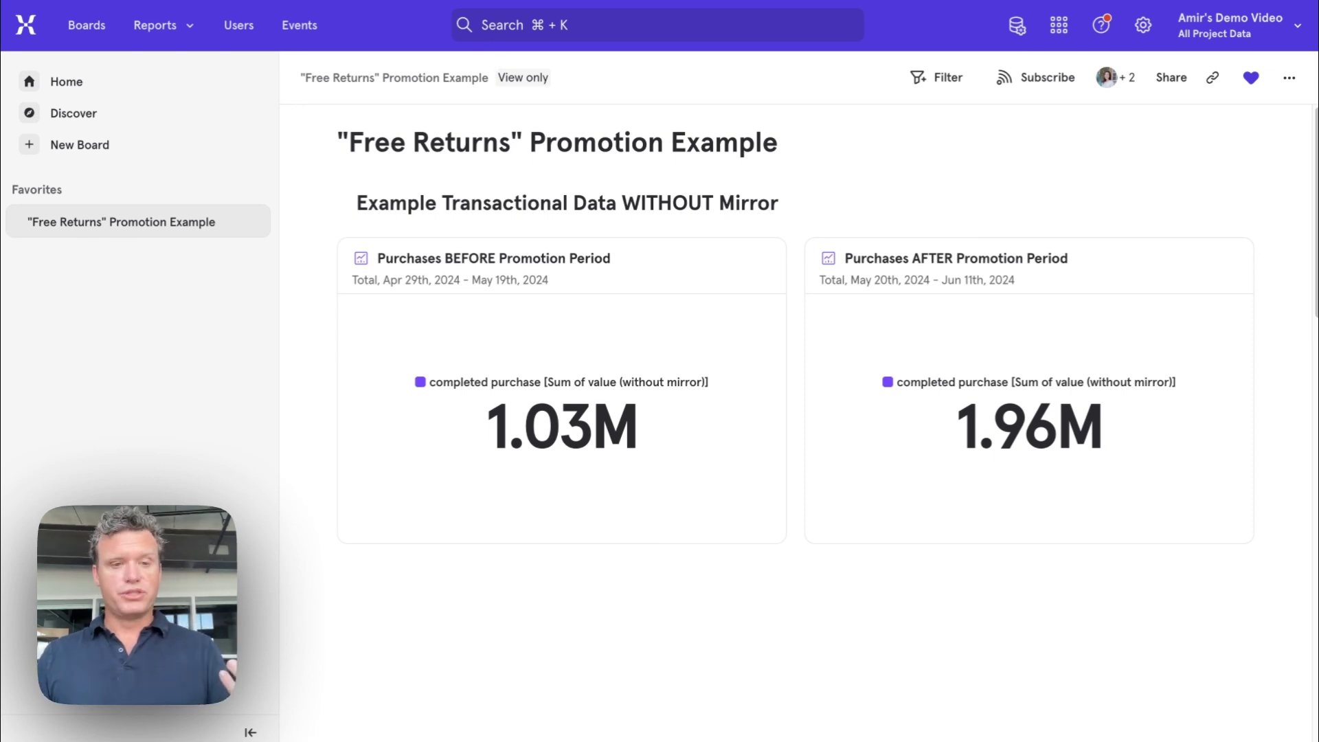
# Scroll down the promotion board to the clickstream versus warehouse purchases chart.
pyautogui.scroll(-5, 810, 646)
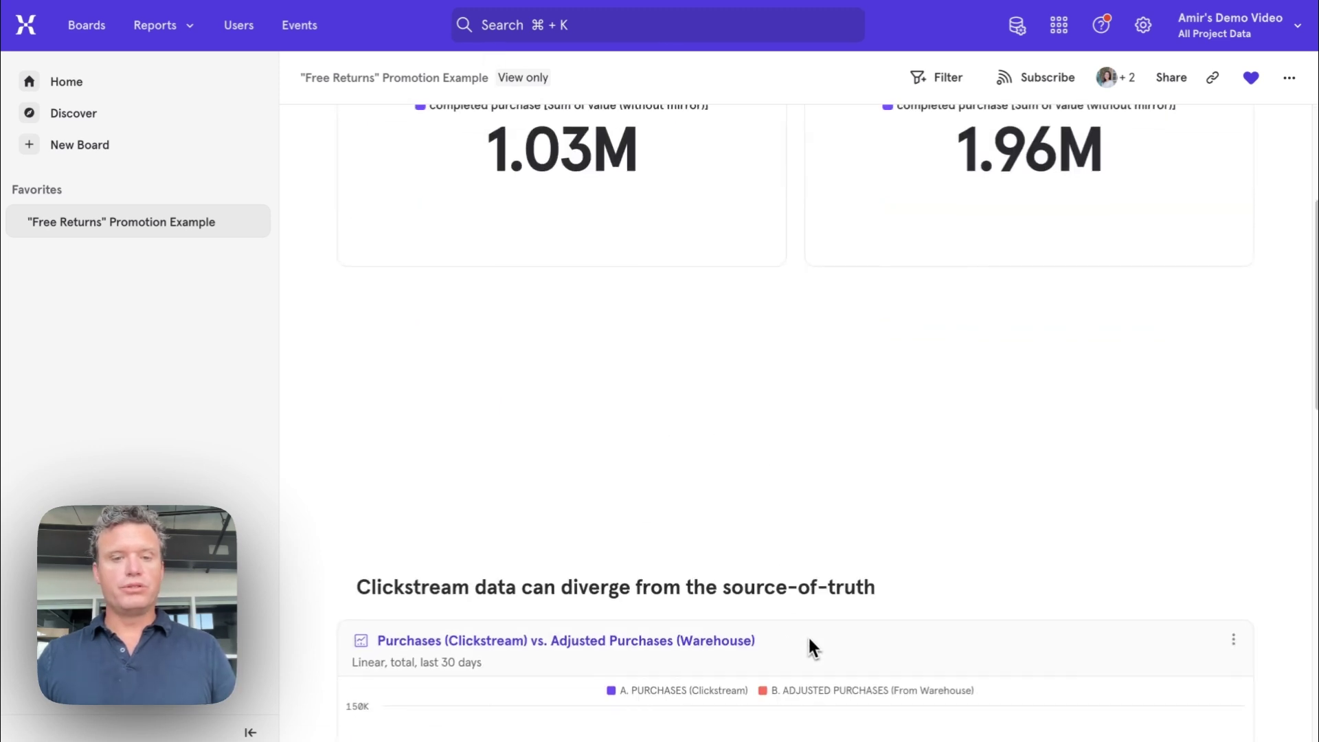
pyautogui.scroll(-4, 811, 644)
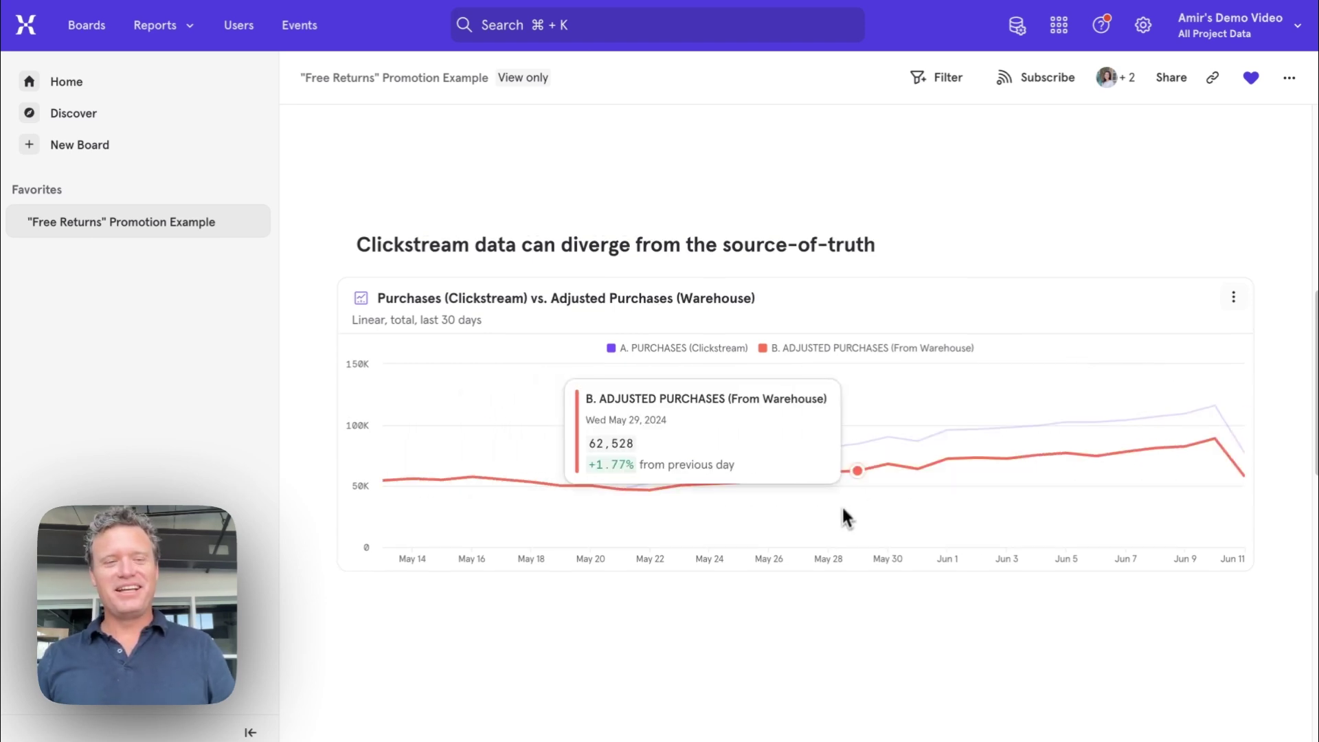
pyautogui.scroll(-1, 845, 524)
pyautogui.scroll(-10, 847, 518)
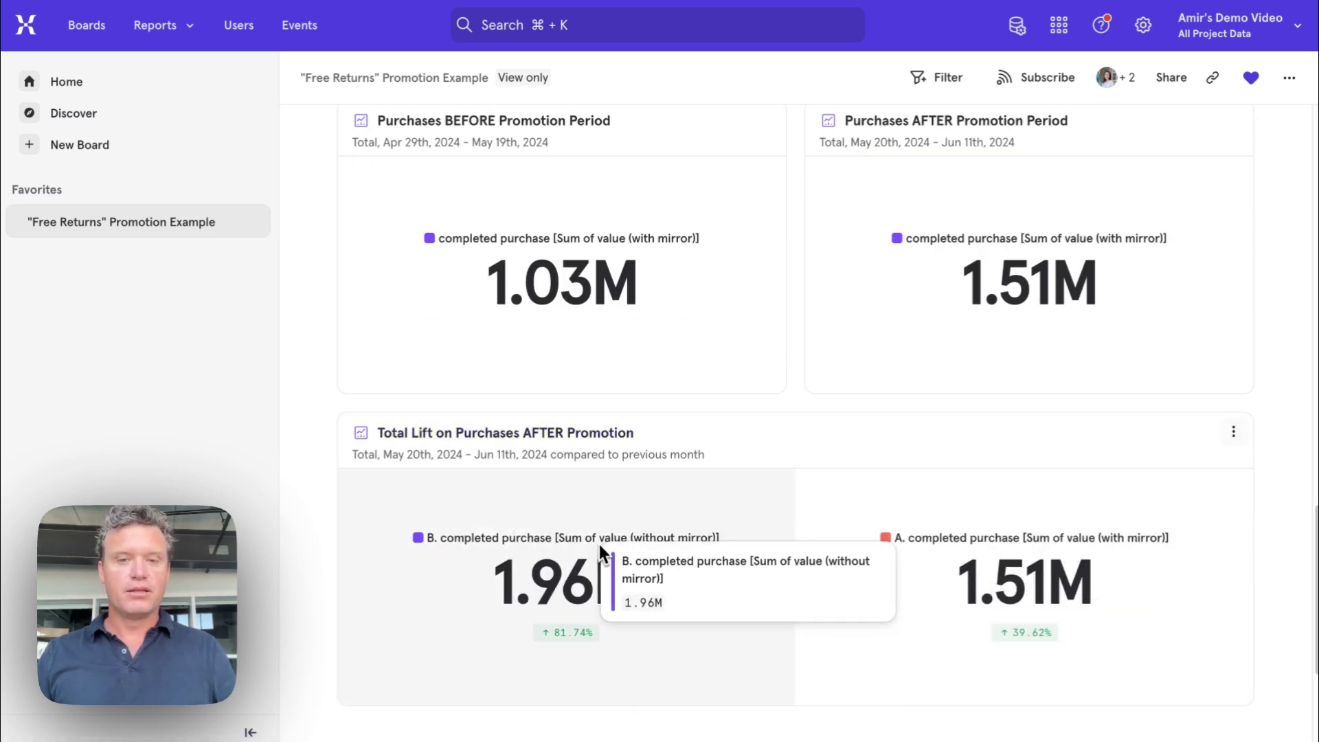
pyautogui.scroll(-2, 753, 556)
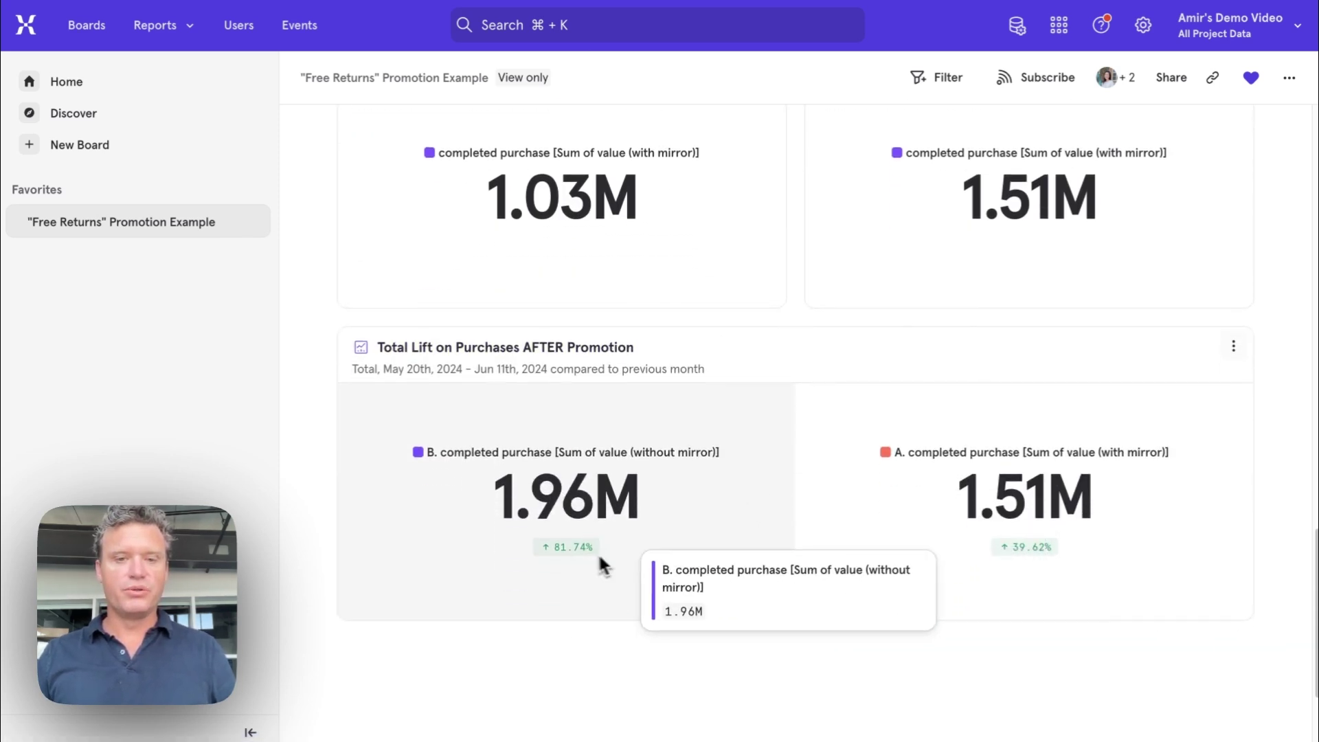